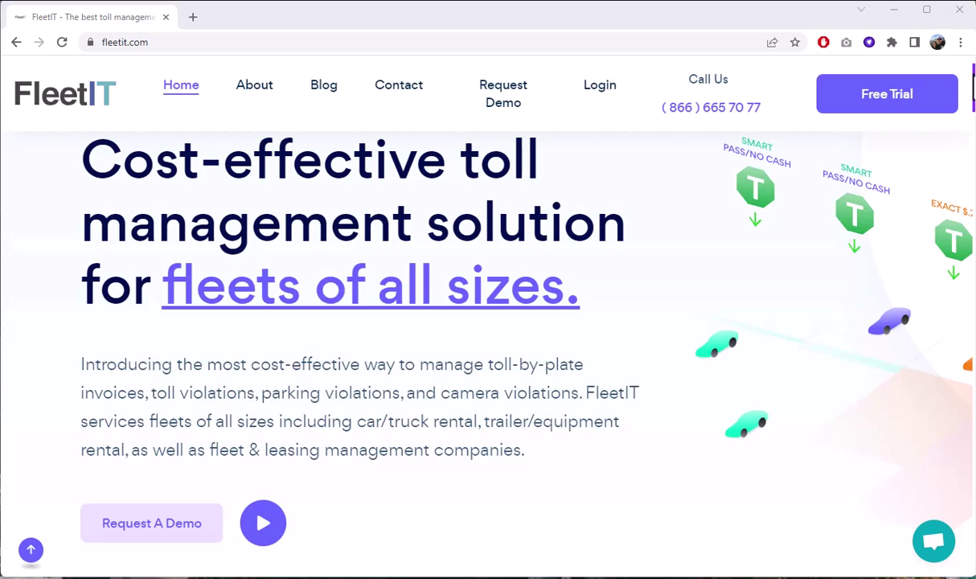
# Step: Look through the FleetIT home page, covering its solution features, benefits, coverage map and client testimonials
pyautogui.scroll(-2, 488, 322)
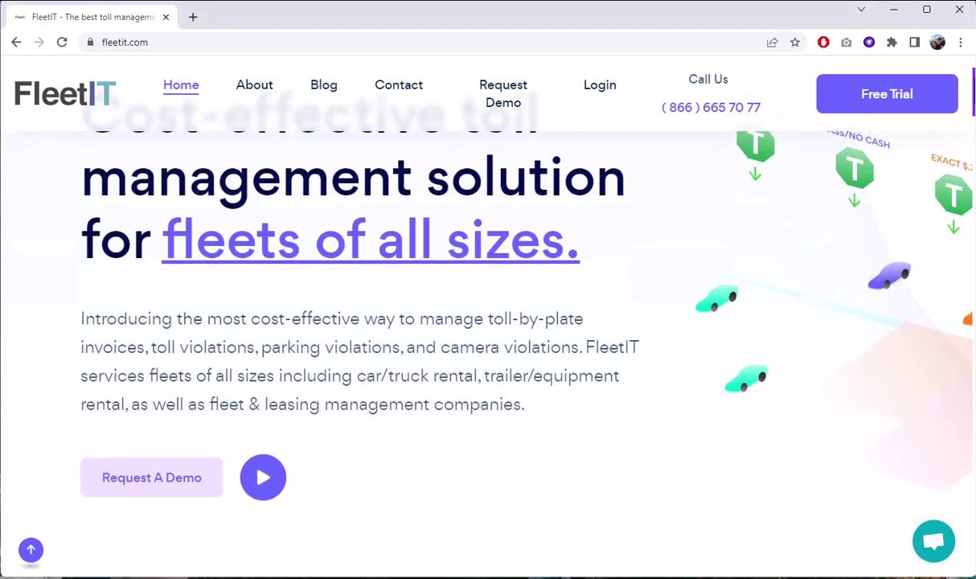
pyautogui.scroll(-6, 487, 322)
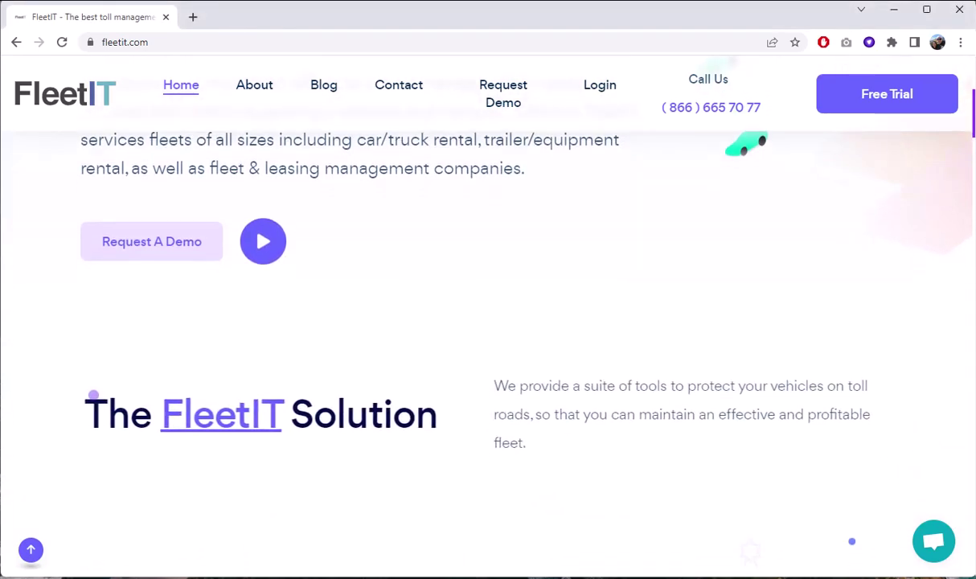
pyautogui.scroll(-1, 488, 321)
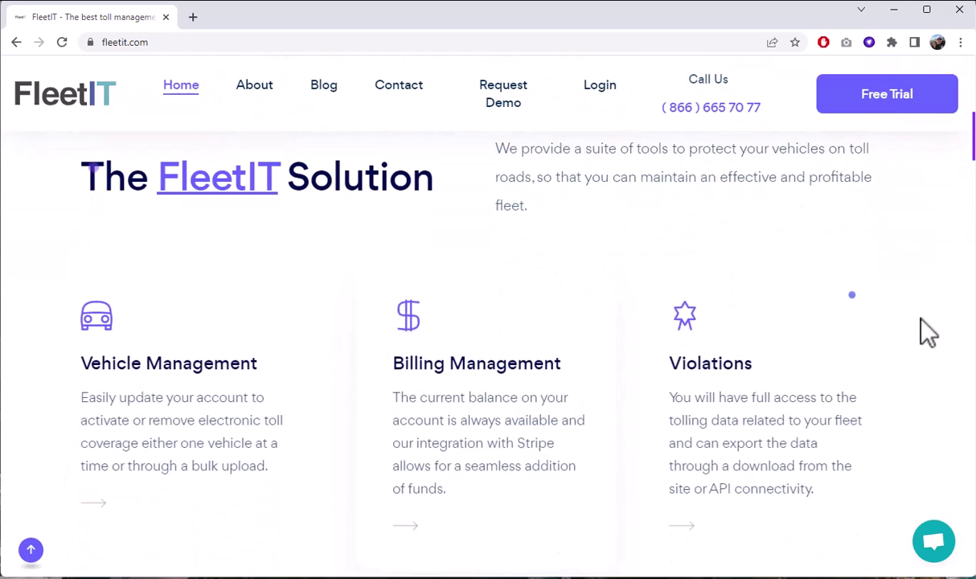
pyautogui.scroll(-8, 920, 345)
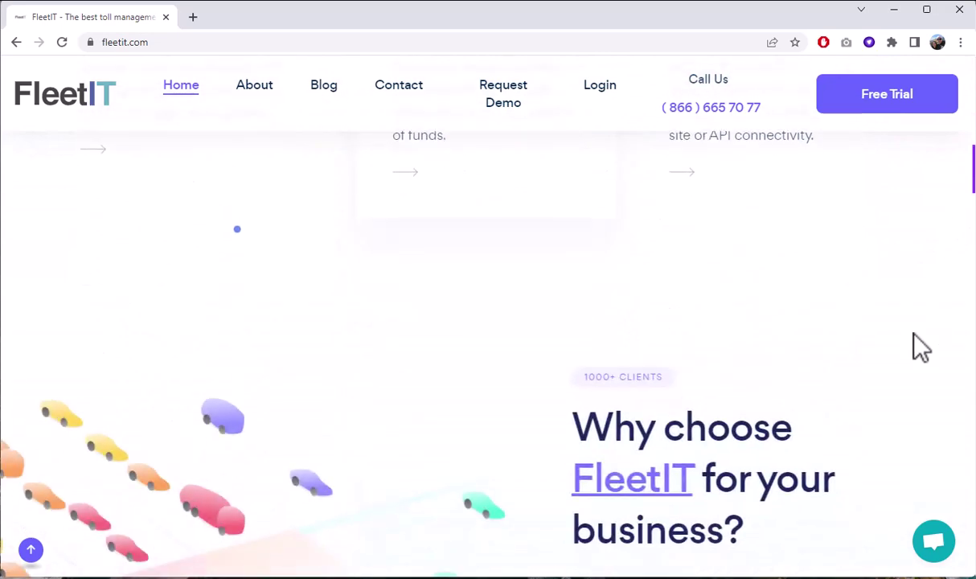
pyautogui.scroll(-8, 920, 345)
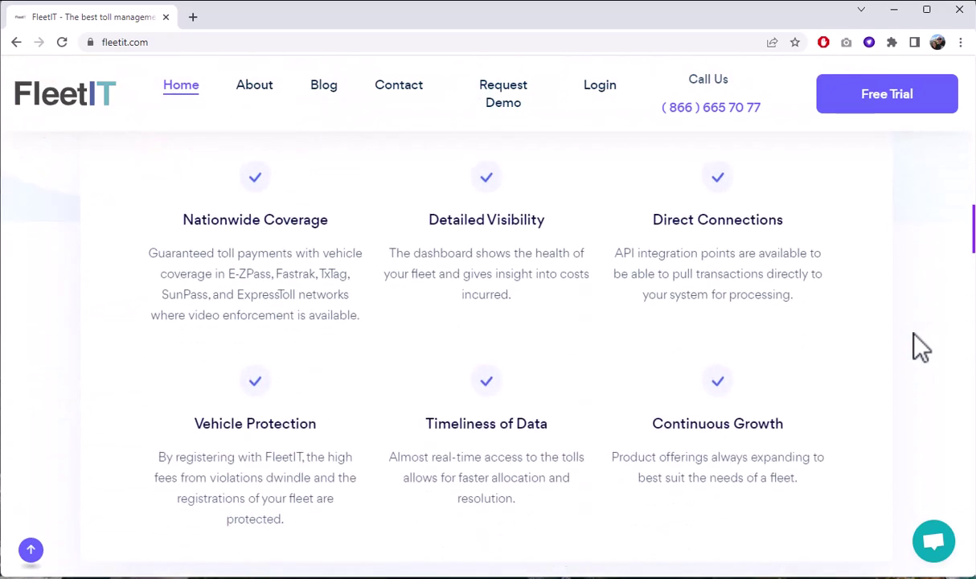
pyautogui.scroll(-7, 920, 346)
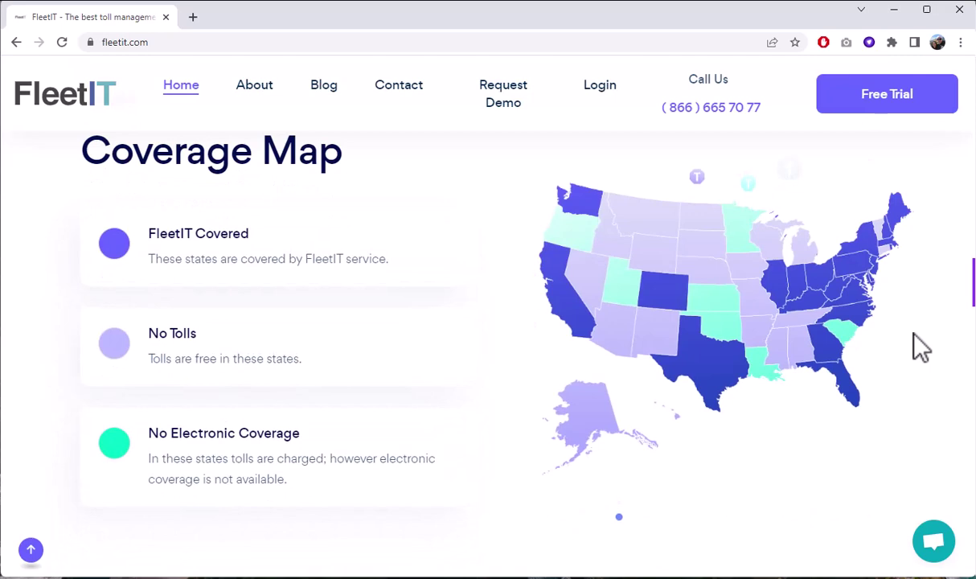
pyautogui.scroll(-7, 914, 334)
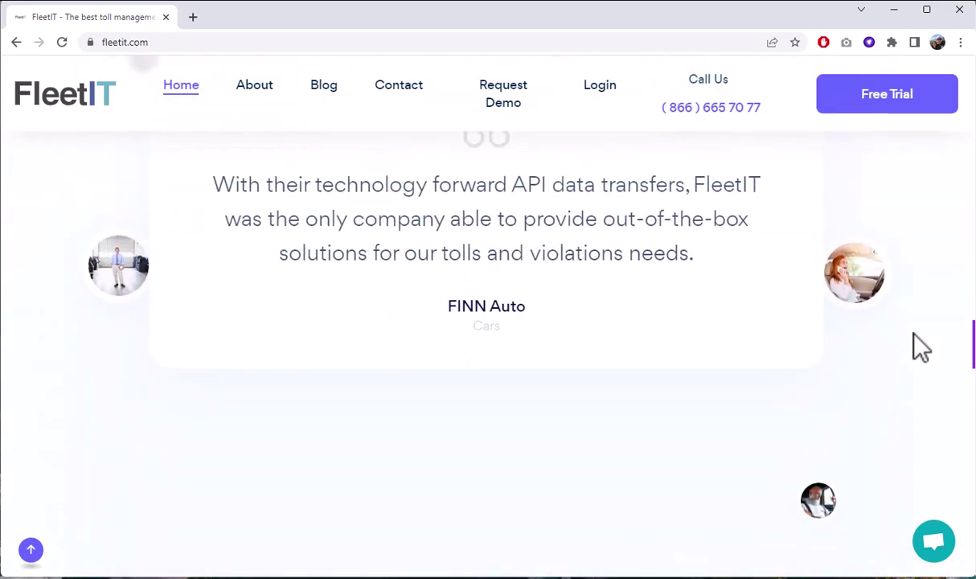
pyautogui.scroll(-4, 920, 346)
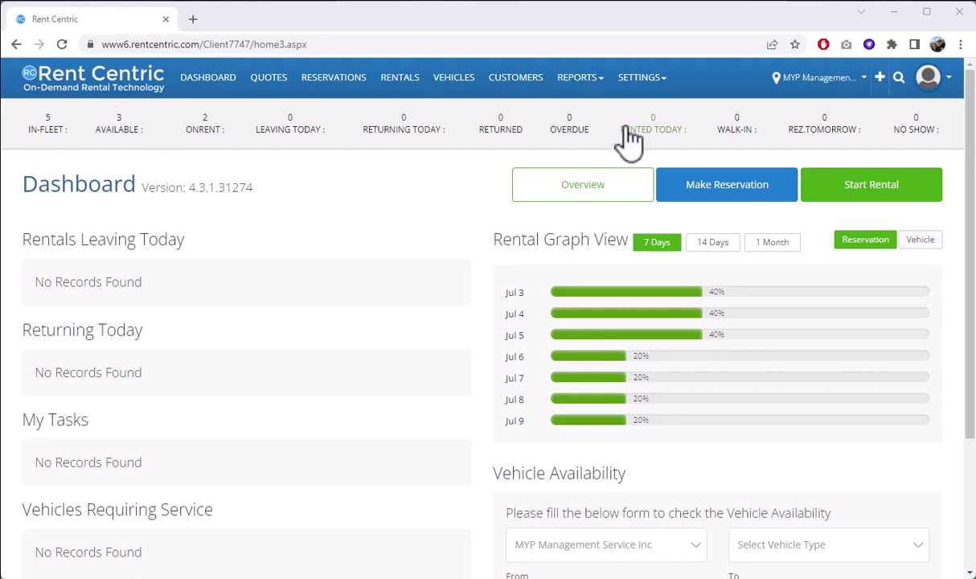
# Step: Open the Master System Setup in the global settings and go to its toll settings
pyautogui.moveTo(633, 88)
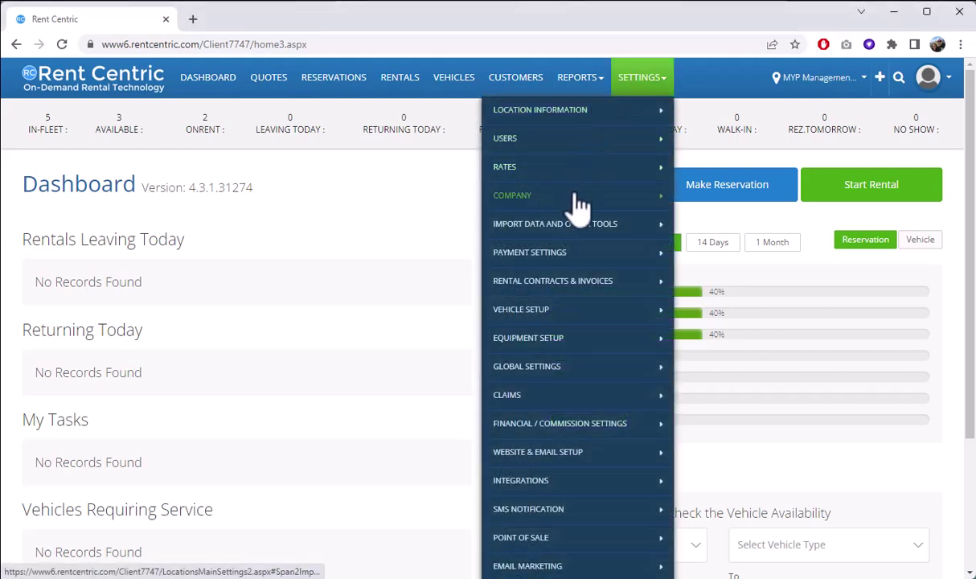
pyautogui.moveTo(638, 371)
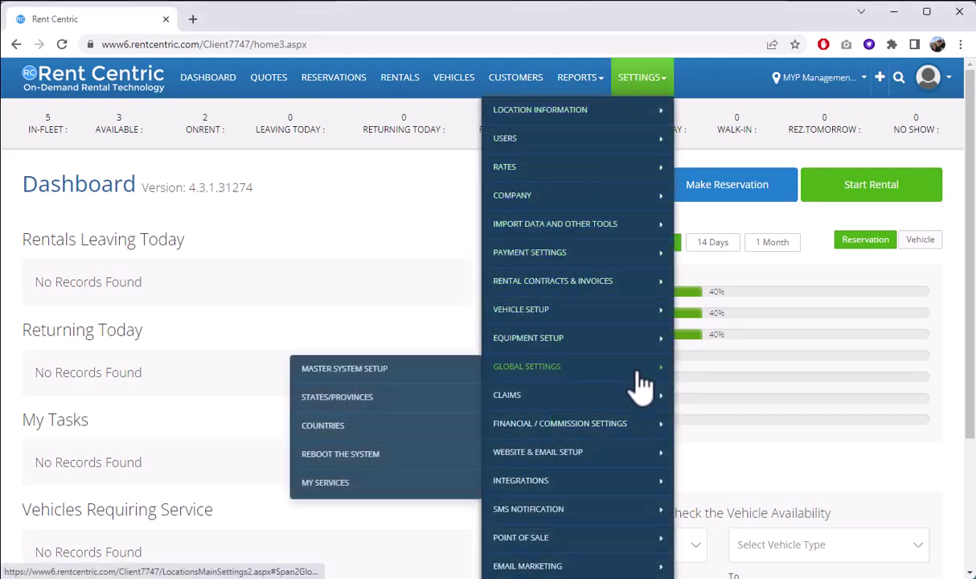
pyautogui.click(414, 366)
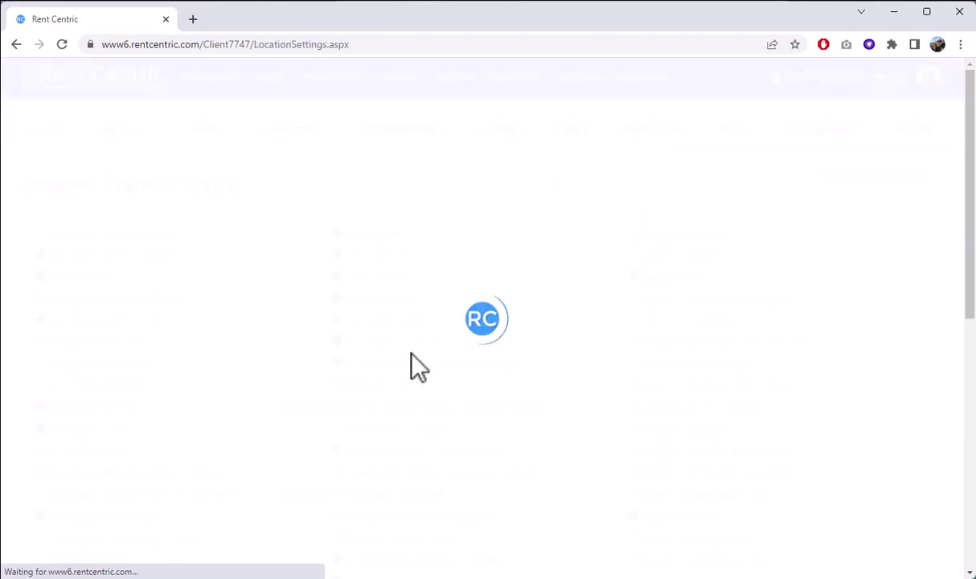
pyautogui.scroll(-4, 411, 355)
pyautogui.scroll(-2, 416, 366)
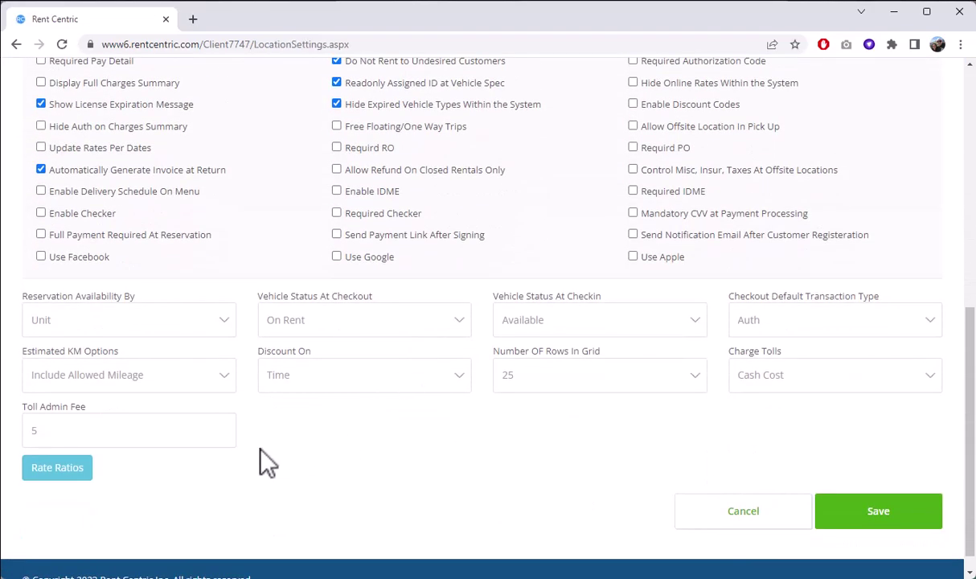
# Step: Check the available Charge Tolls options and the Toll Admin Fee without changing them
pyautogui.click(776, 378)
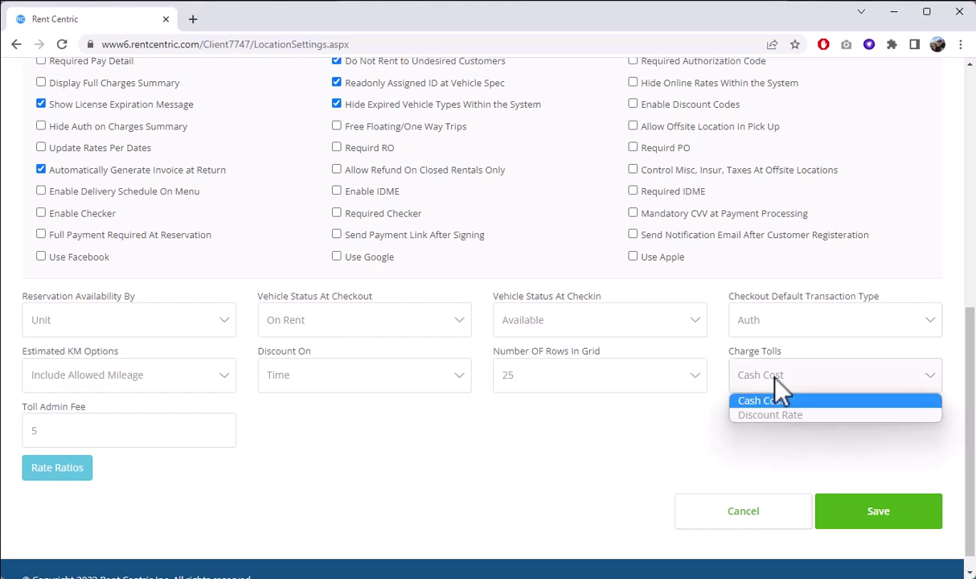
pyautogui.click(774, 378)
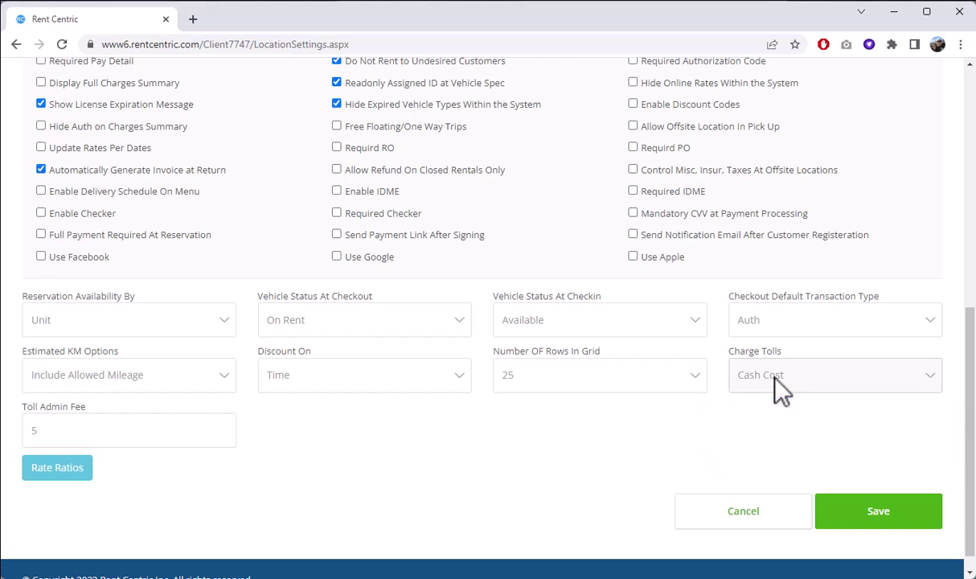
pyautogui.doubleClick(31, 431)
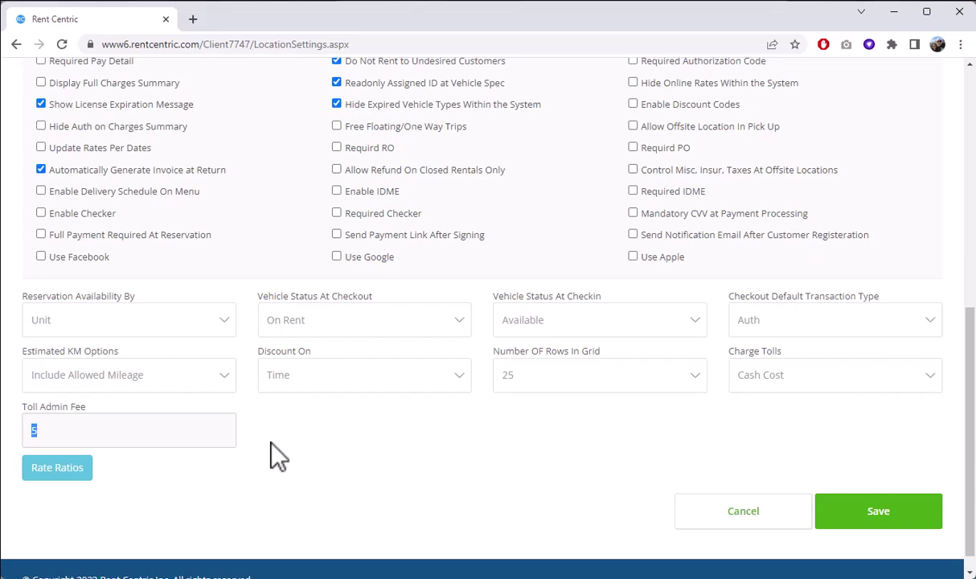
# Step: Open the Toll Report from the management reports
pyautogui.scroll(3, 272, 444)
pyautogui.scroll(4, 273, 456)
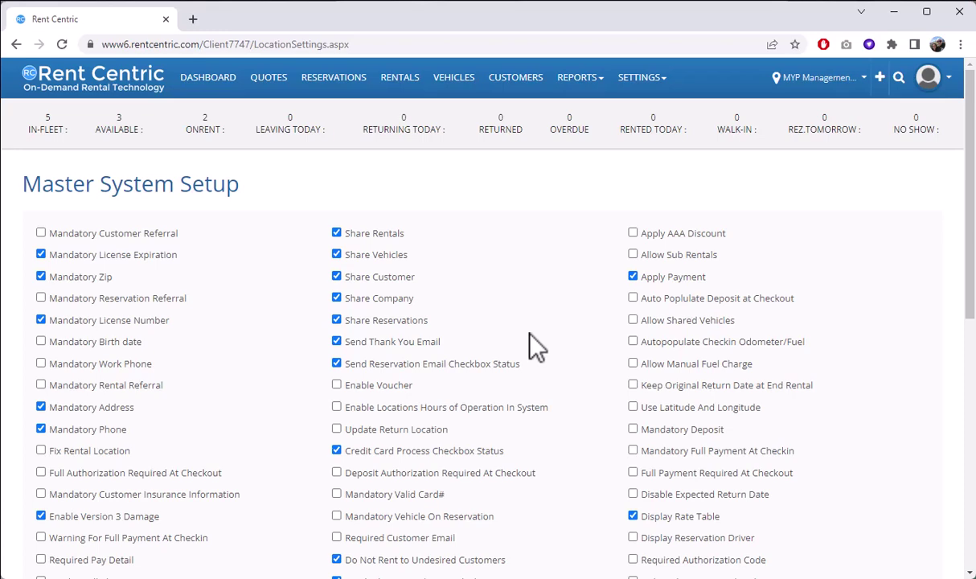
pyautogui.moveTo(582, 80)
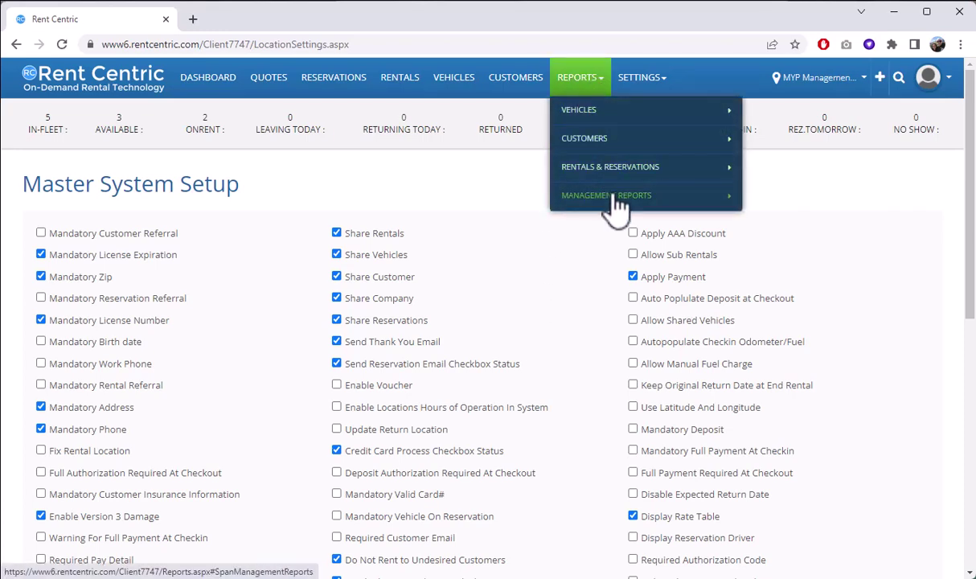
pyautogui.moveTo(565, 207)
pyautogui.scroll(-6, 479, 320)
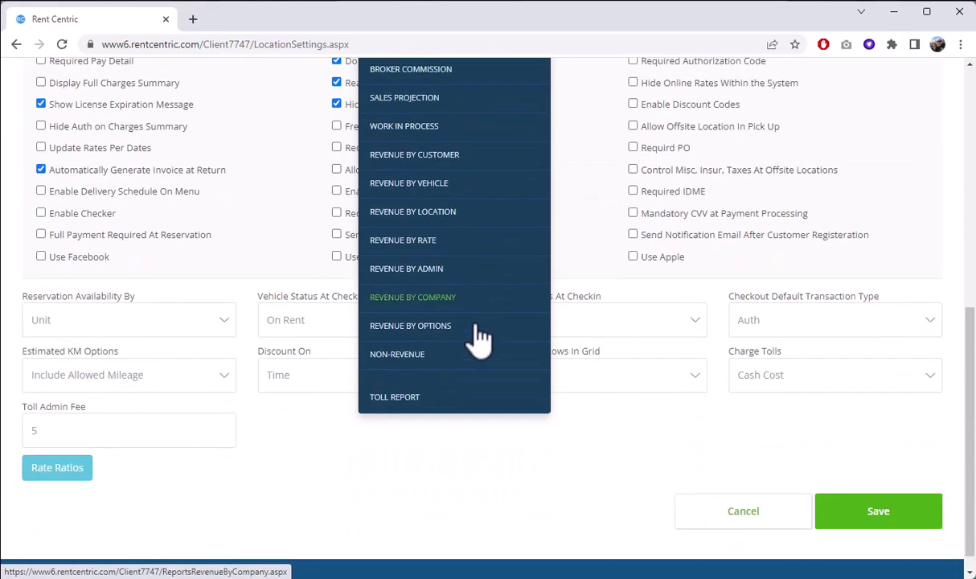
pyautogui.click(393, 402)
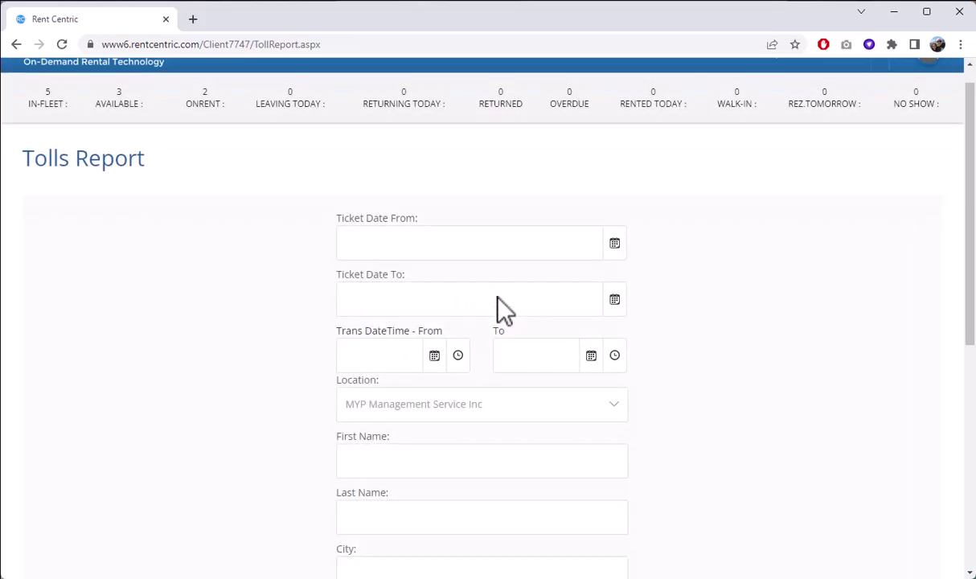
# Step: Generate the tolls report for MYP Management Service Inc with the other filters blank and Revenue set to All
pyautogui.scroll(-2, 498, 305)
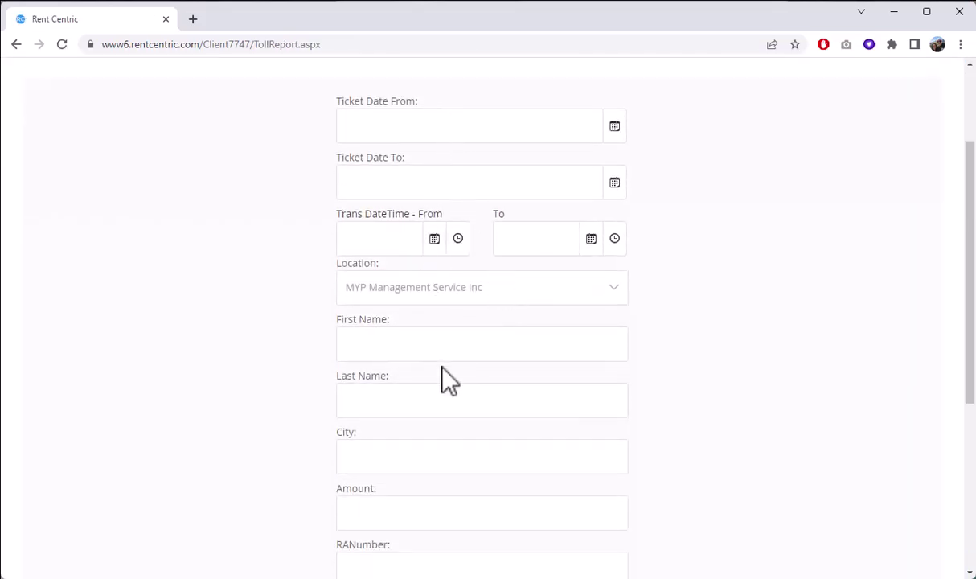
pyautogui.scroll(-5, 449, 379)
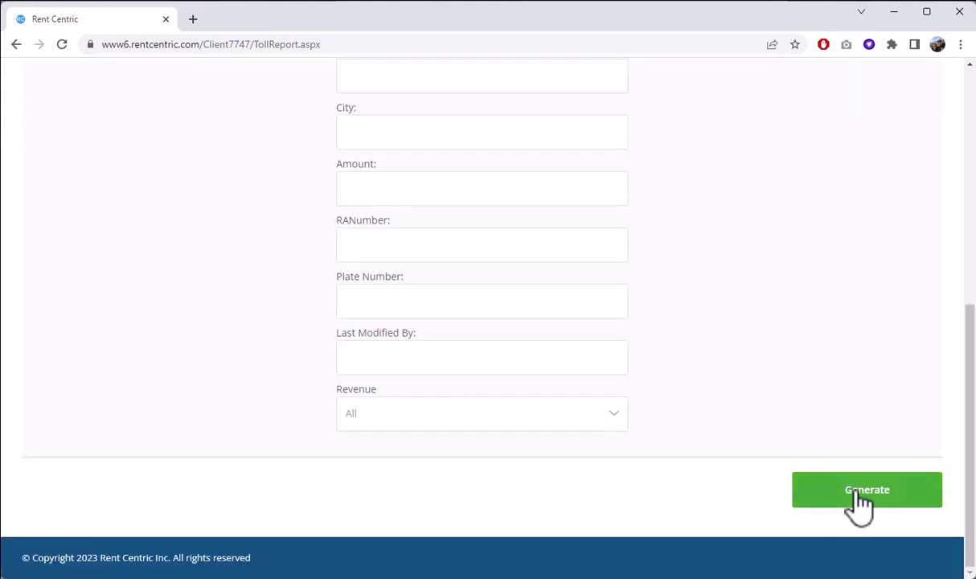
pyautogui.click(859, 499)
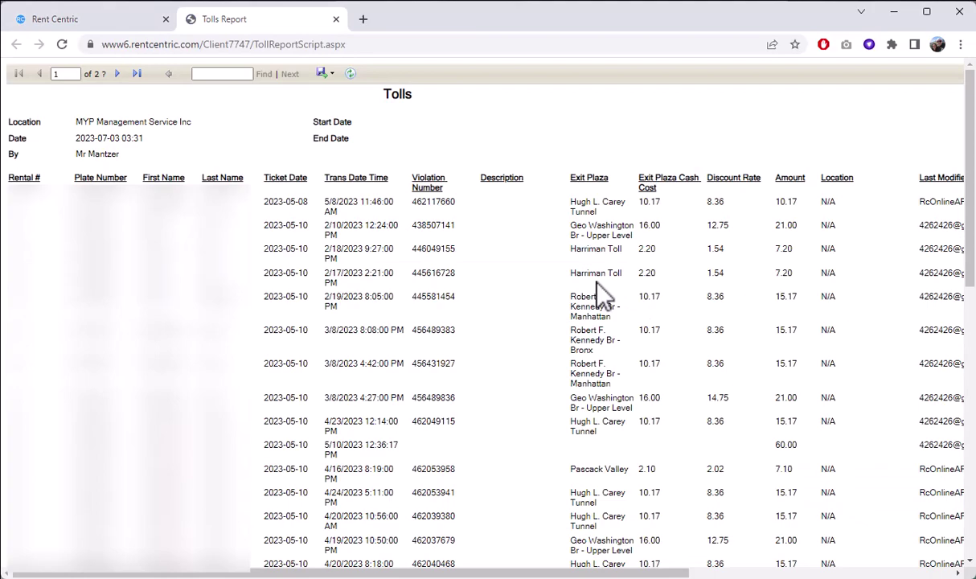
# Step: Examine the tolls report's columns, from exit plaza and costs across to declined card and toll status
pyautogui.moveTo(617, 573); pyautogui.dragTo(533, 573)
pyautogui.tripleClick(570, 201)
pyautogui.click(573, 201)
pyautogui.moveTo(371, 573); pyautogui.dragTo(629, 575)
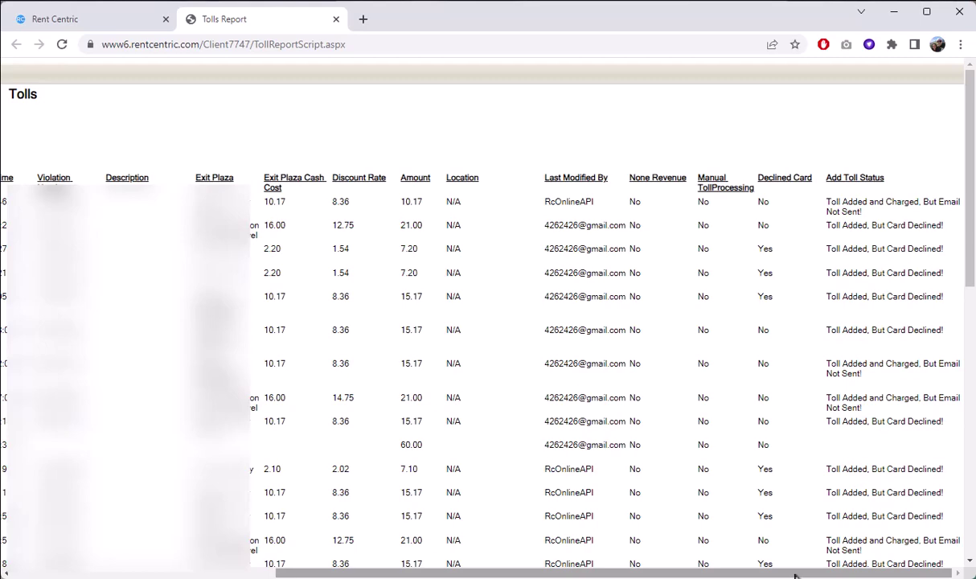
pyautogui.moveTo(795, 575); pyautogui.dragTo(255, 474)
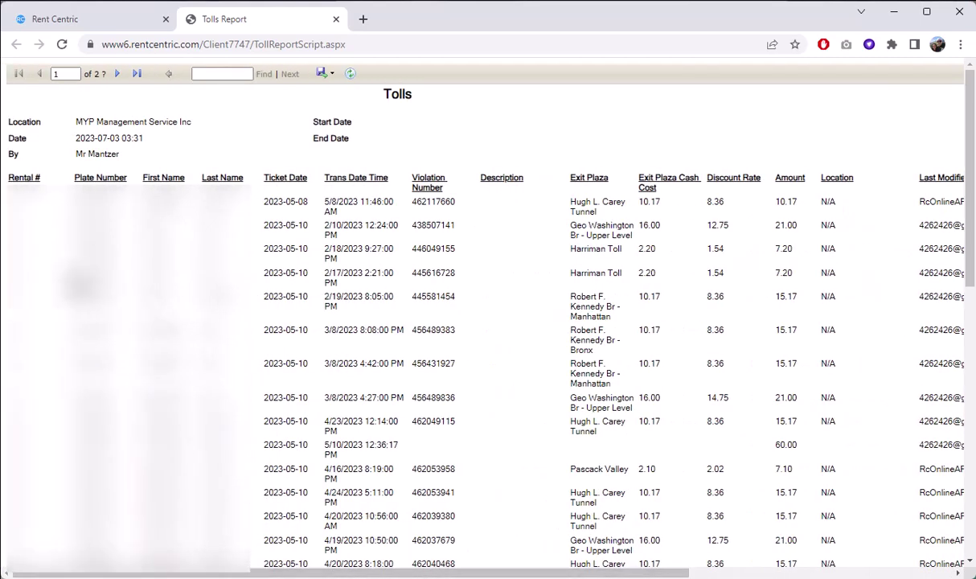
# Step: Open the rental behind the report's first toll and examine its card payments and balance
pyautogui.click(24, 202)
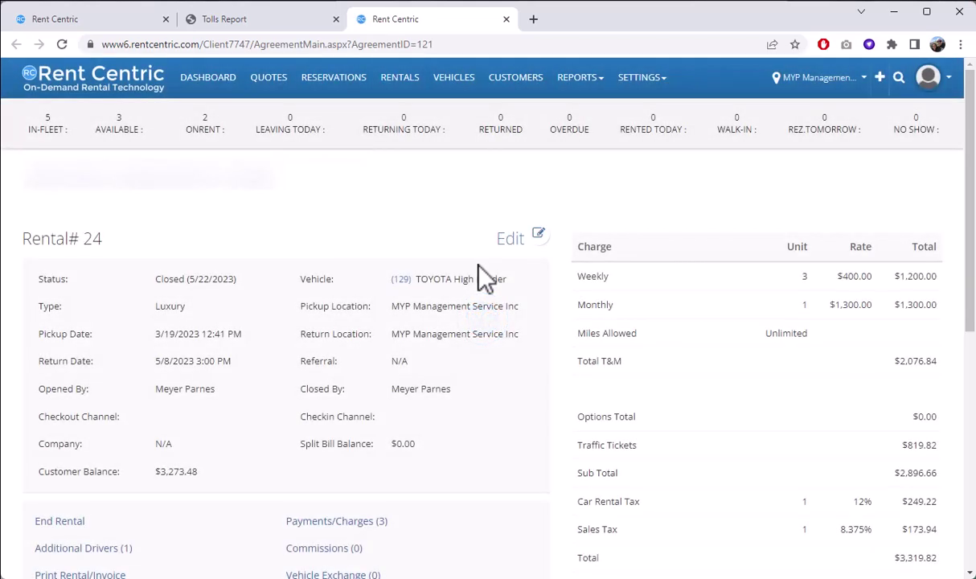
pyautogui.scroll(-3, 482, 278)
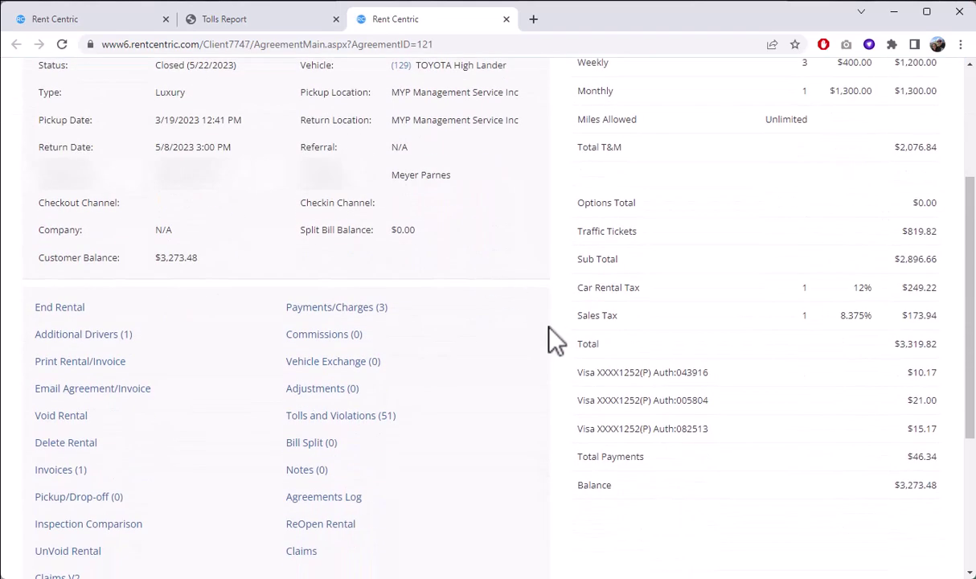
pyautogui.moveTo(580, 372); pyautogui.dragTo(944, 492)
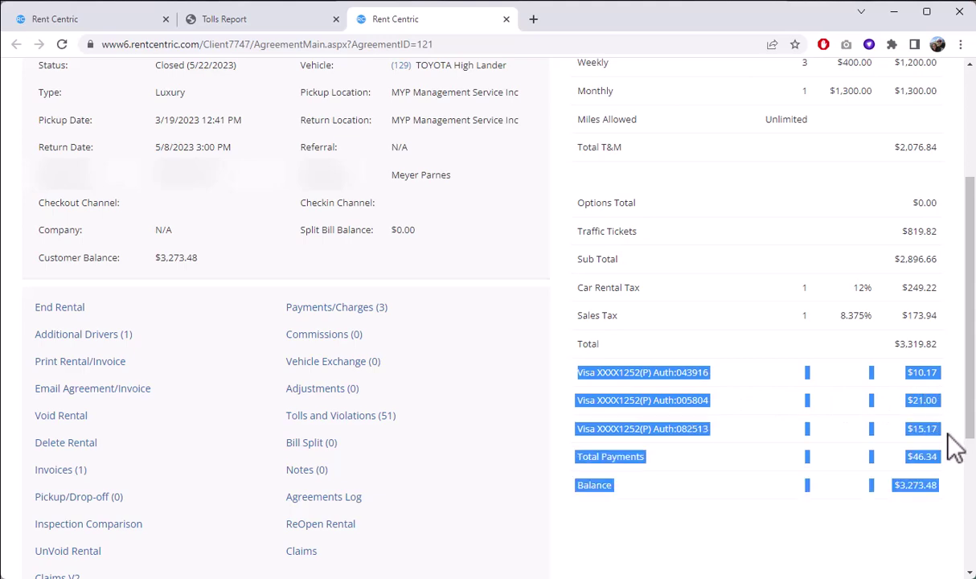
# Step: Open the 5/8/2023 toll entry from the rental's Tolls and Violations list
pyautogui.click(521, 427)
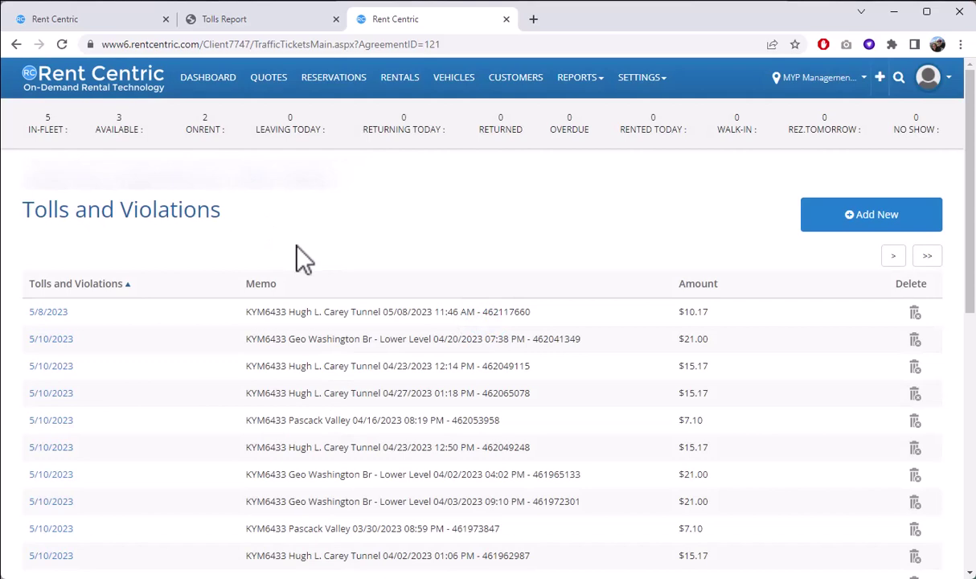
pyautogui.click(58, 316)
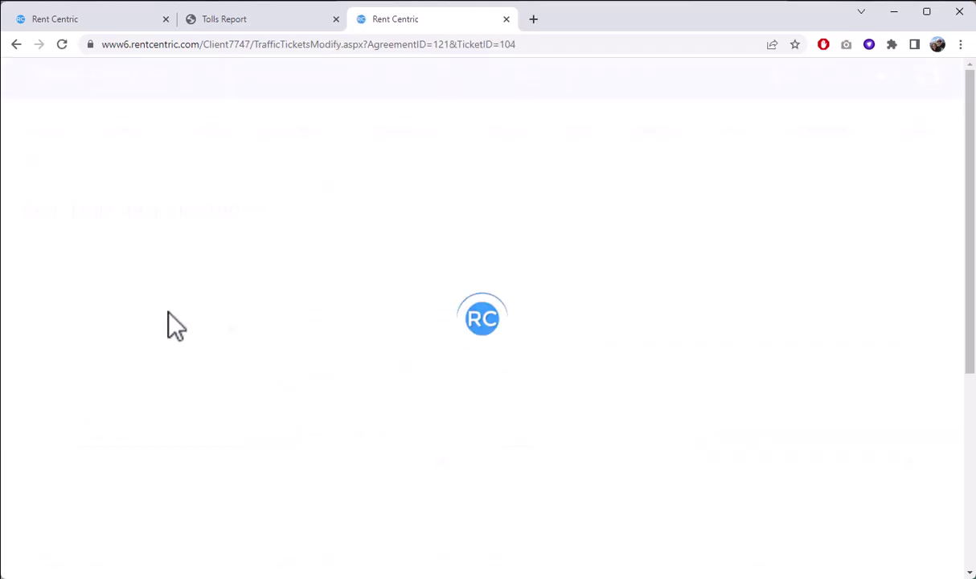
pyautogui.scroll(-3, 168, 325)
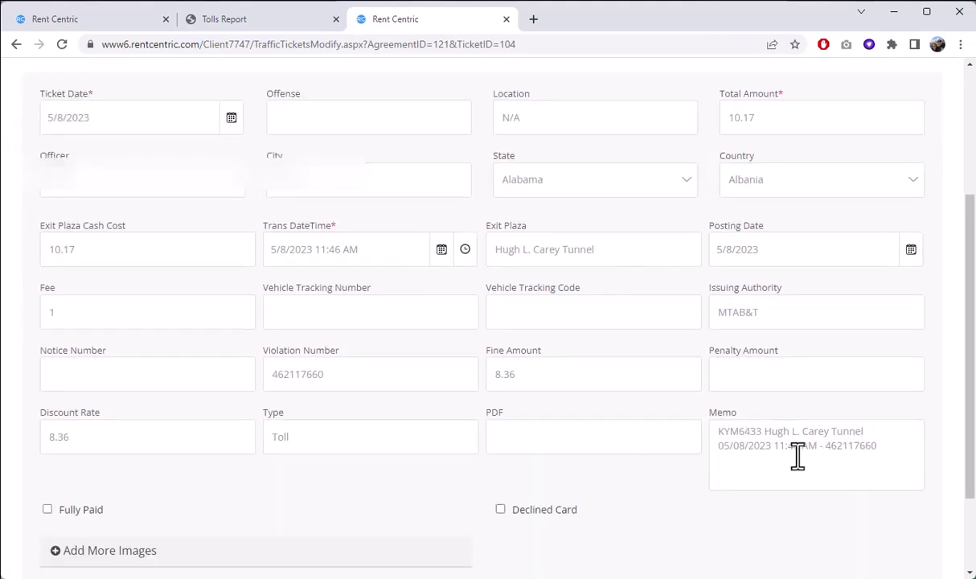
# Step: Examine the toll entry's memo, cost fields, payment checkboxes and image section
pyautogui.moveTo(774, 447); pyautogui.dragTo(815, 452)
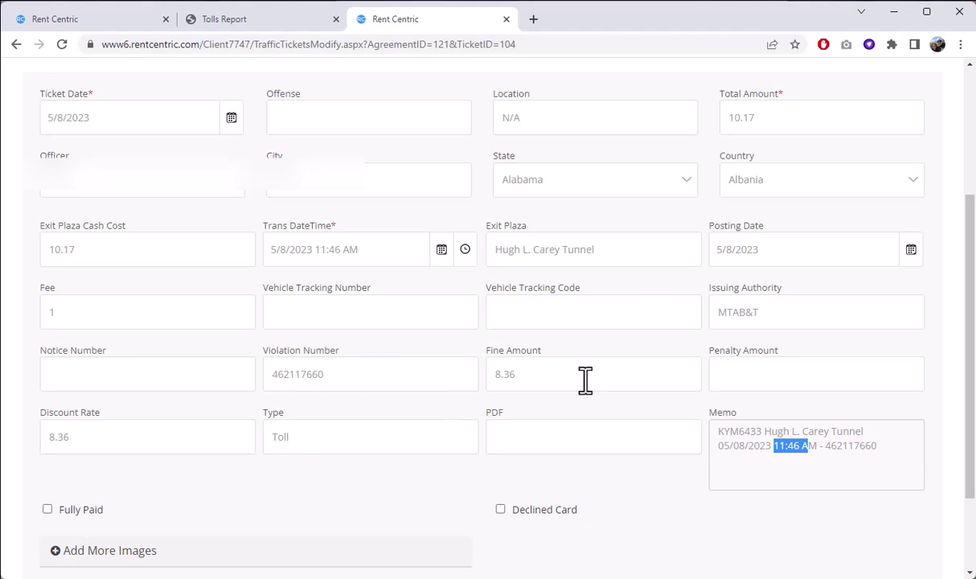
pyautogui.scroll(-3, 585, 381)
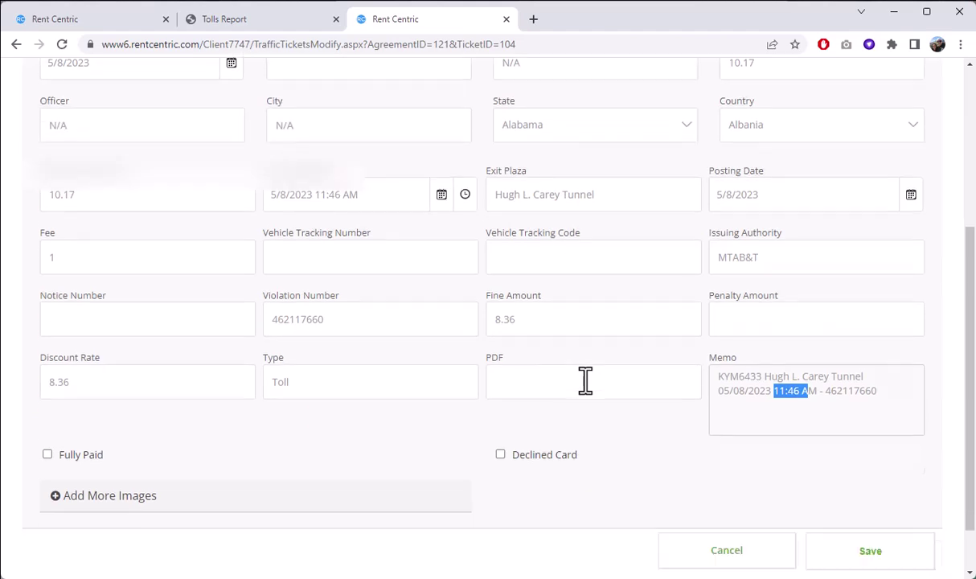
pyautogui.scroll(8, 585, 381)
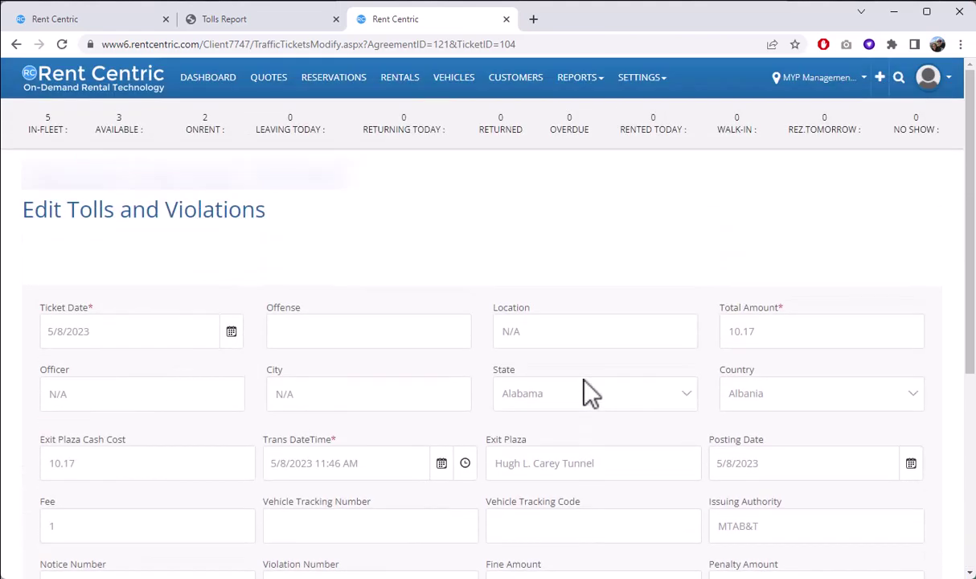
pyautogui.scroll(-5, 591, 394)
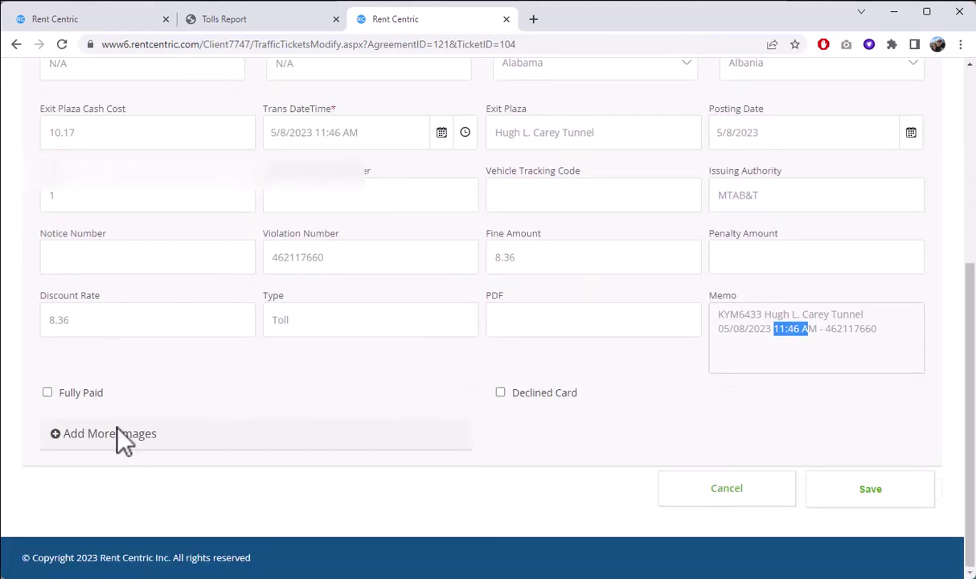
pyautogui.scroll(5, 278, 370)
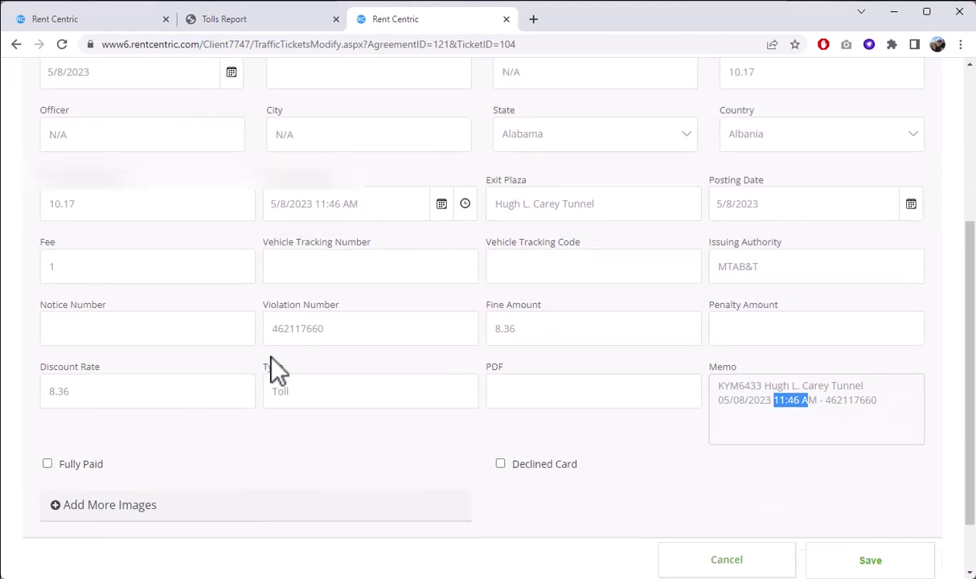